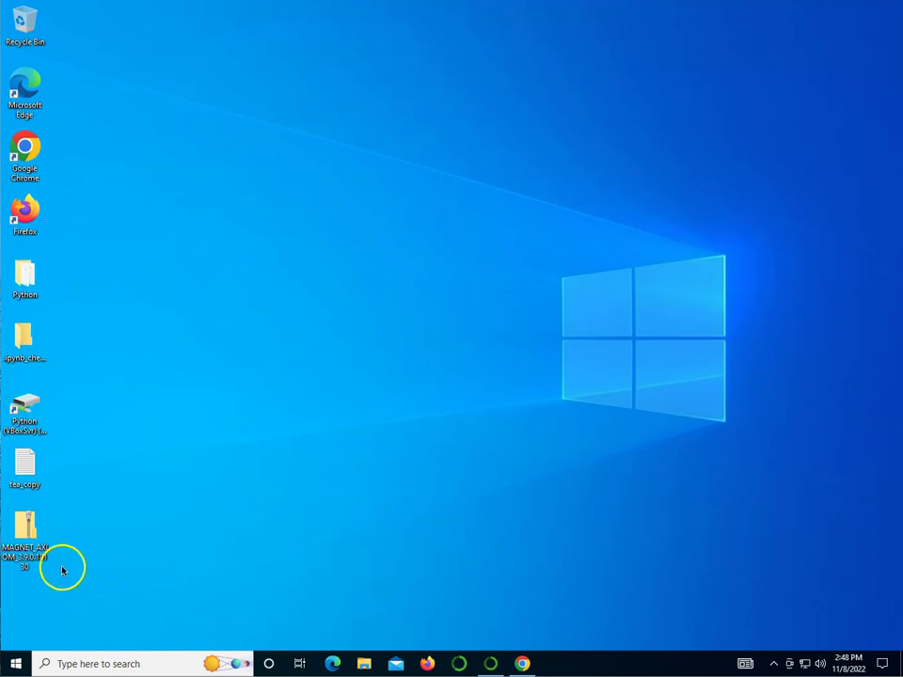
Extract the MAGNET_AXIOM_3.9.0.18130 folder from the zip to the desktop and close the archive.
{"action": "double_click", "coordinate": [29, 532]}
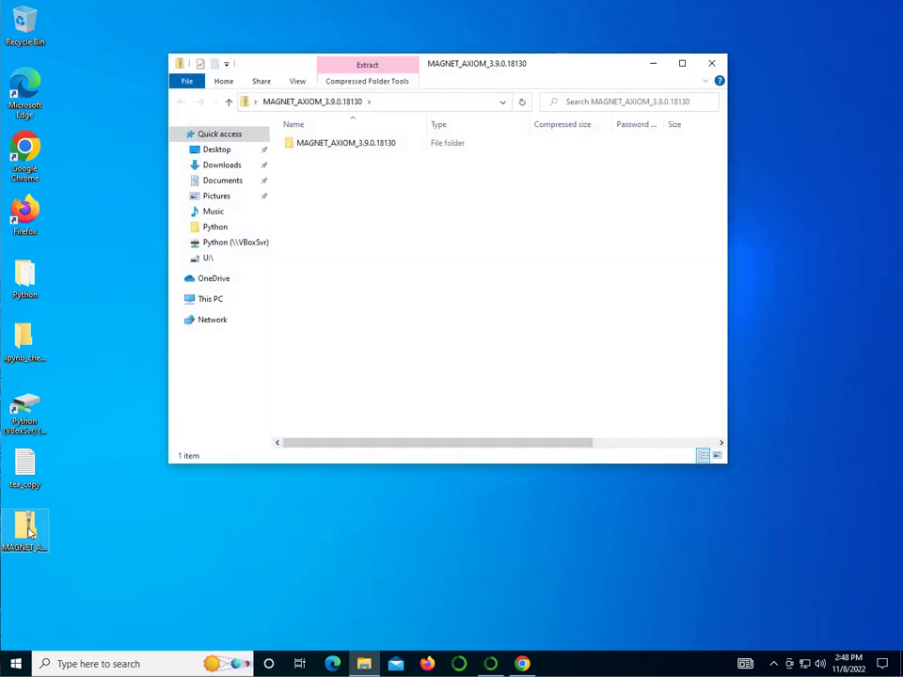
{"action": "left_click", "coordinate": [305, 356]}
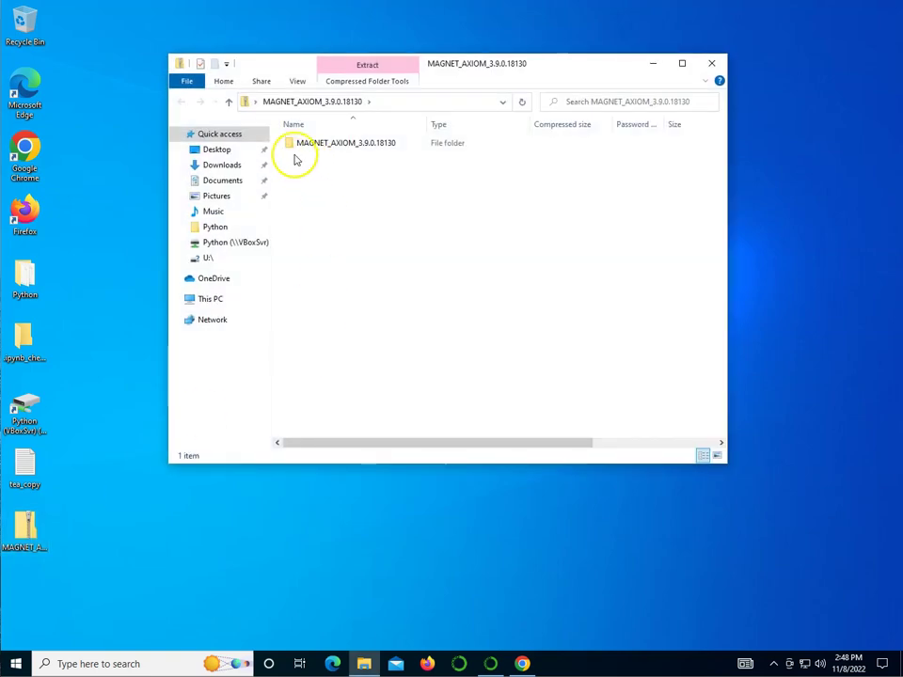
{"action": "left_click_drag", "start_coordinate": [293, 145], "coordinate": [114, 97]}
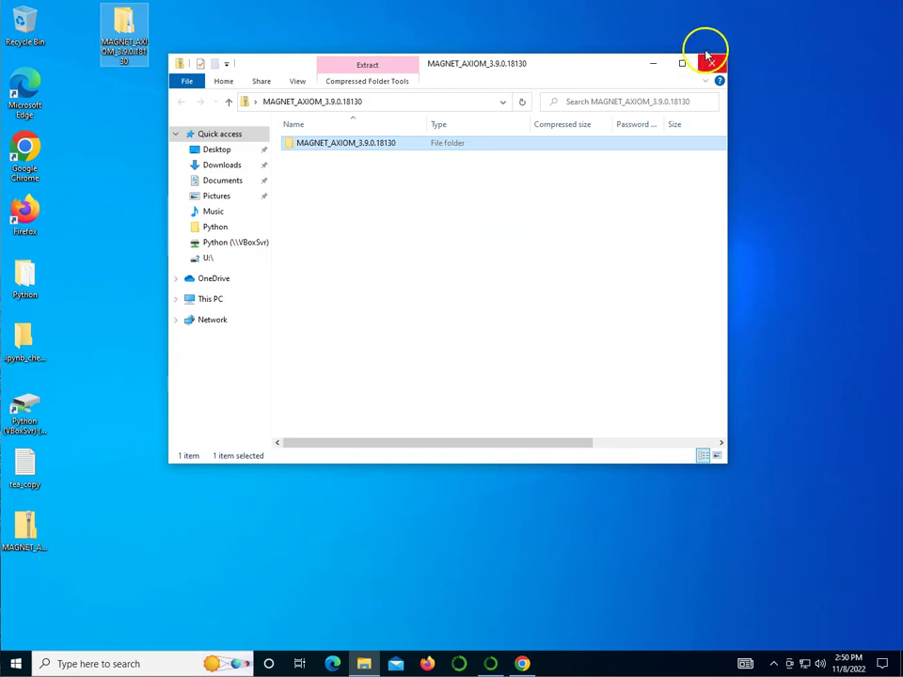
{"action": "left_click", "coordinate": [710, 64]}
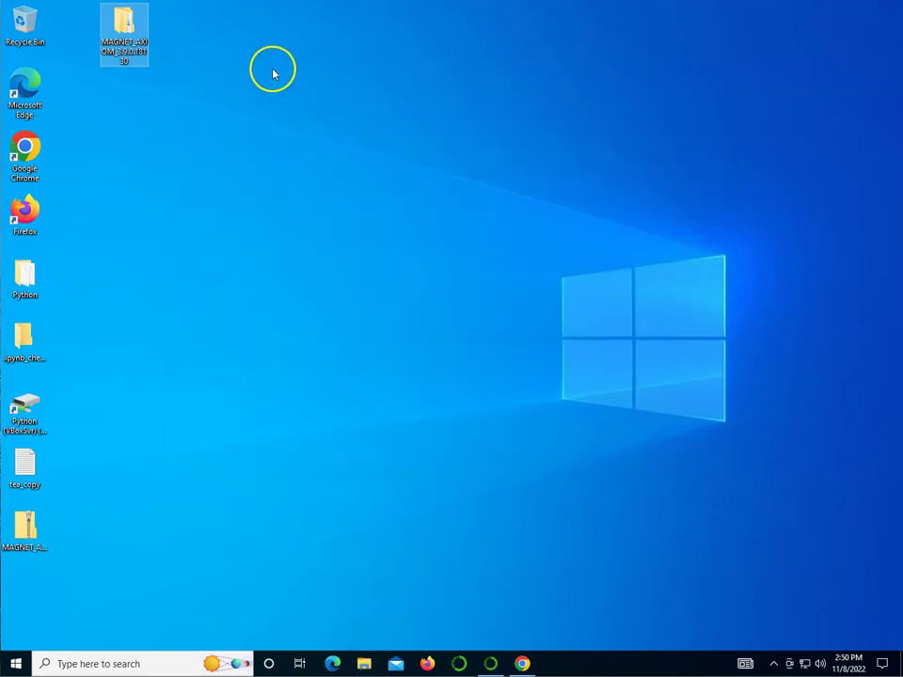
Open the extracted MAGNET_AXIOM folder and look inside its Activation folder.
{"action": "double_click", "coordinate": [127, 42]}
{"action": "left_click_drag", "start_coordinate": [426, 77], "coordinate": [435, 129]}
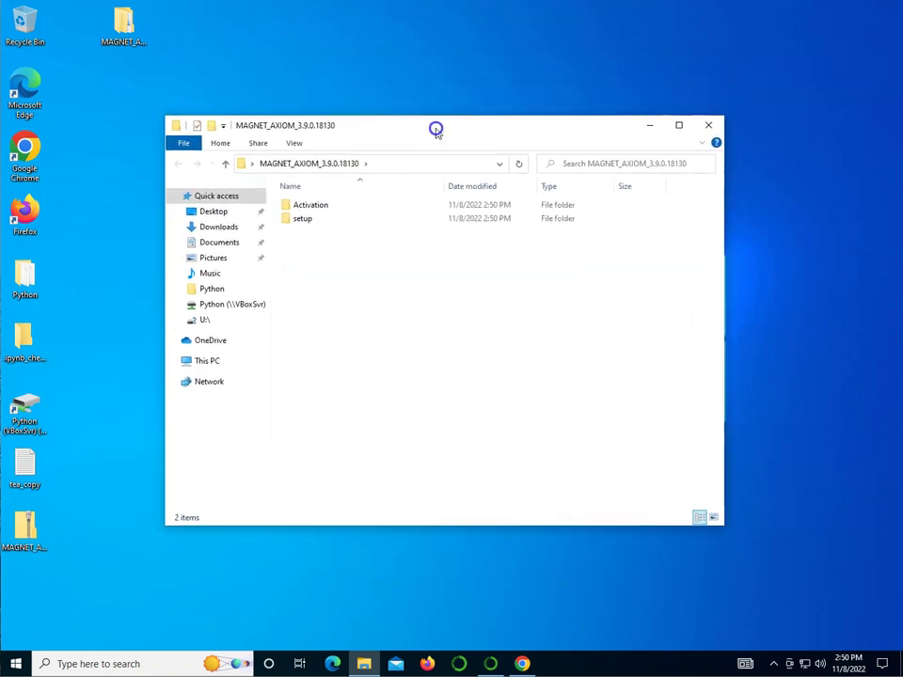
{"action": "double_click", "coordinate": [313, 208]}
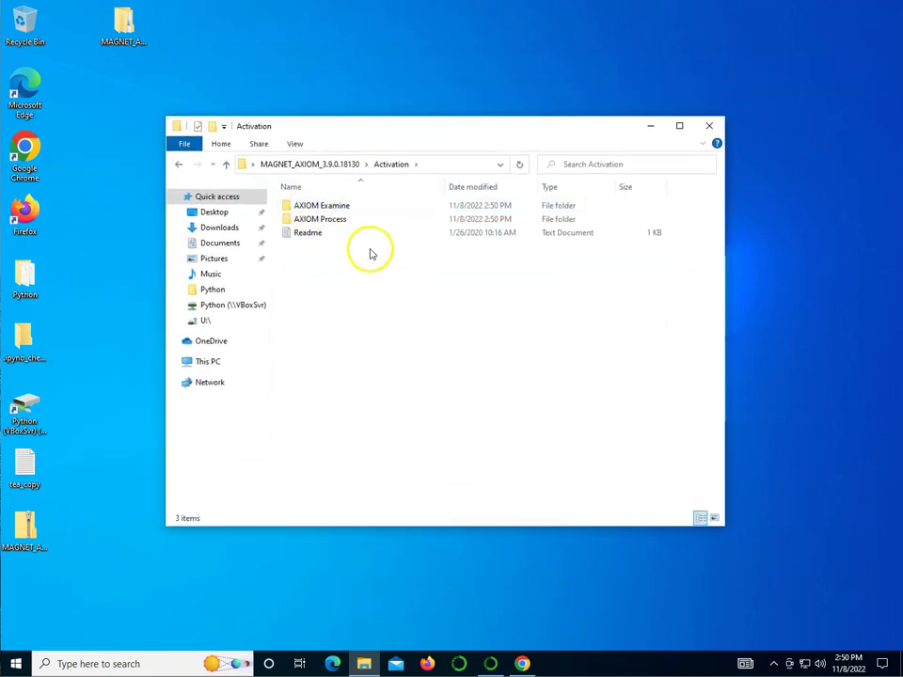
{"action": "left_click", "coordinate": [182, 166]}
Run the AXIOMv390.18130setup installer from the setup folder with administrator approval.
{"action": "left_click", "coordinate": [310, 219]}
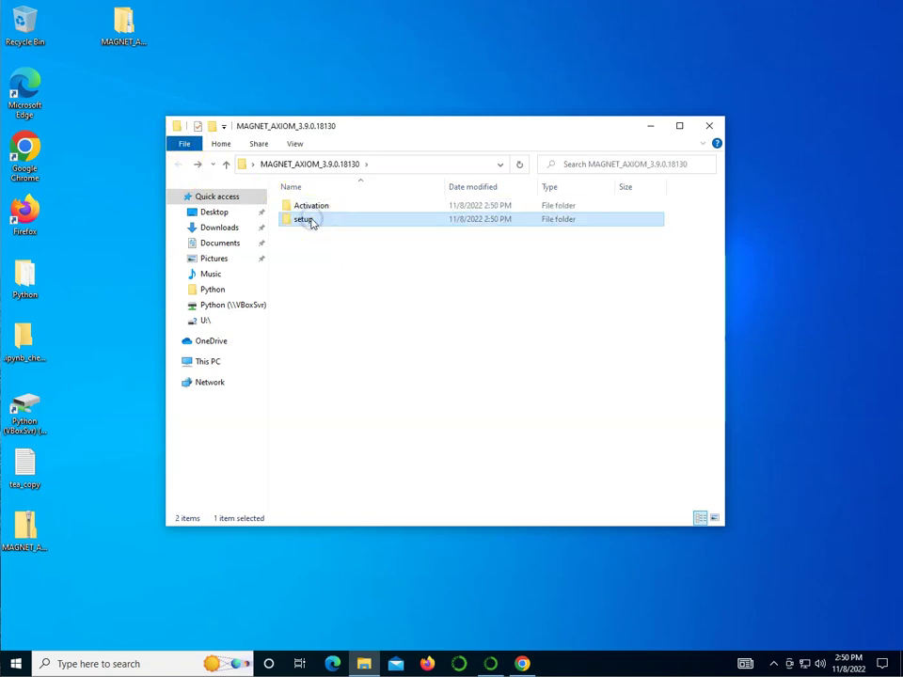
{"action": "double_click", "coordinate": [311, 220]}
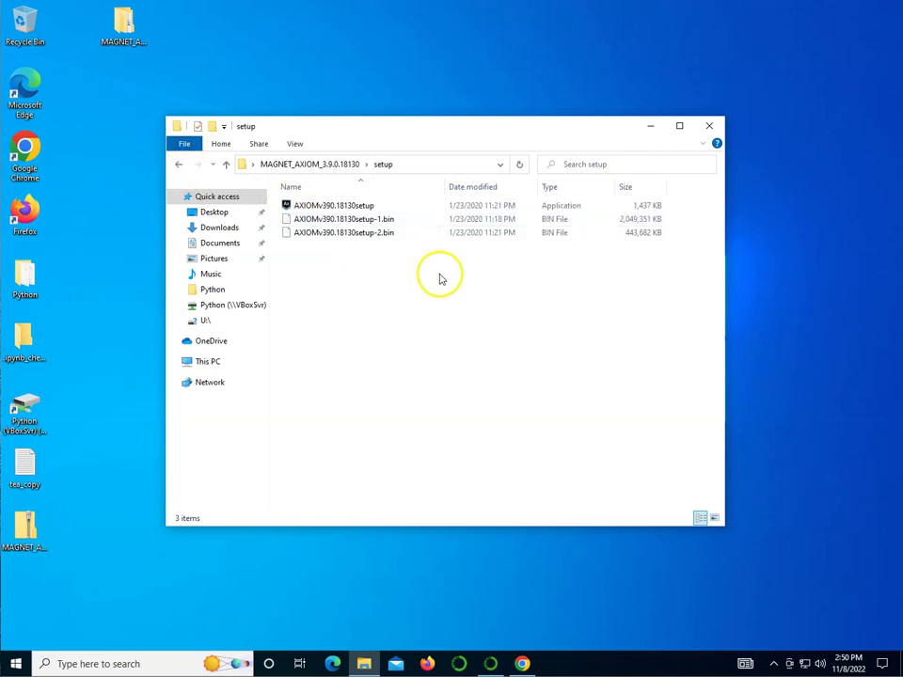
{"action": "left_click", "coordinate": [322, 207]}
{"action": "double_click", "coordinate": [323, 207]}
{"action": "left_click", "coordinate": [420, 425]}
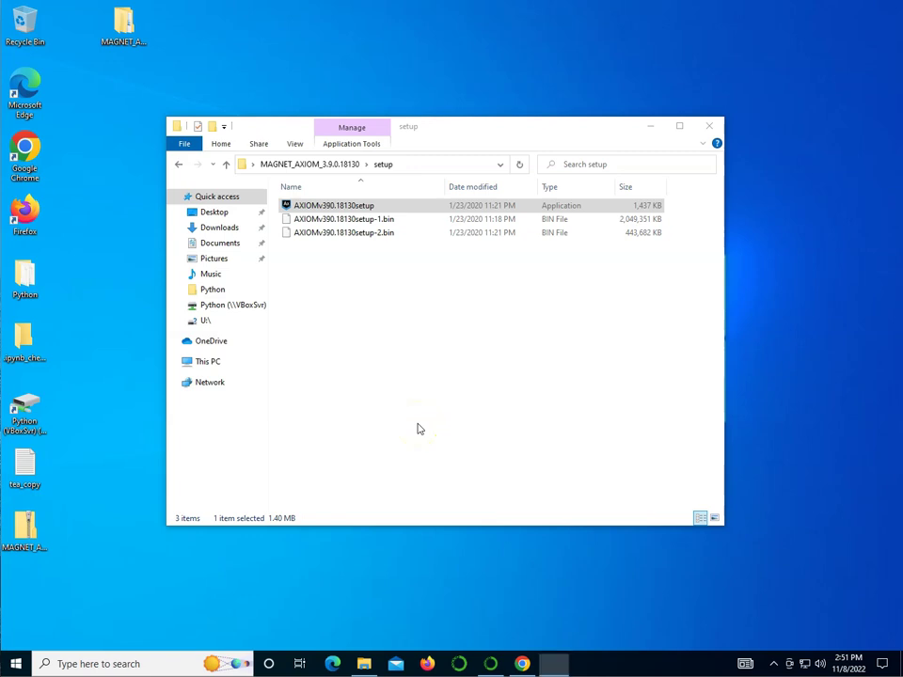
Install Magnet AXIOM in English, accepting the licence and keeping the default location, Start menu folder and desktop shortcut.
{"action": "left_click", "coordinate": [468, 357]}
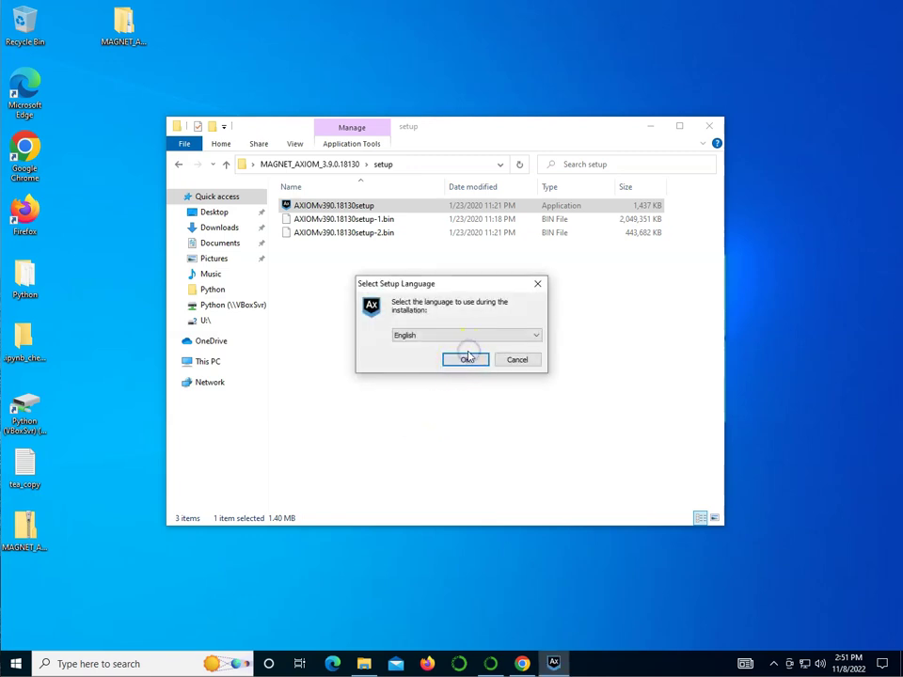
{"action": "left_click", "coordinate": [349, 396]}
{"action": "left_click", "coordinate": [525, 432]}
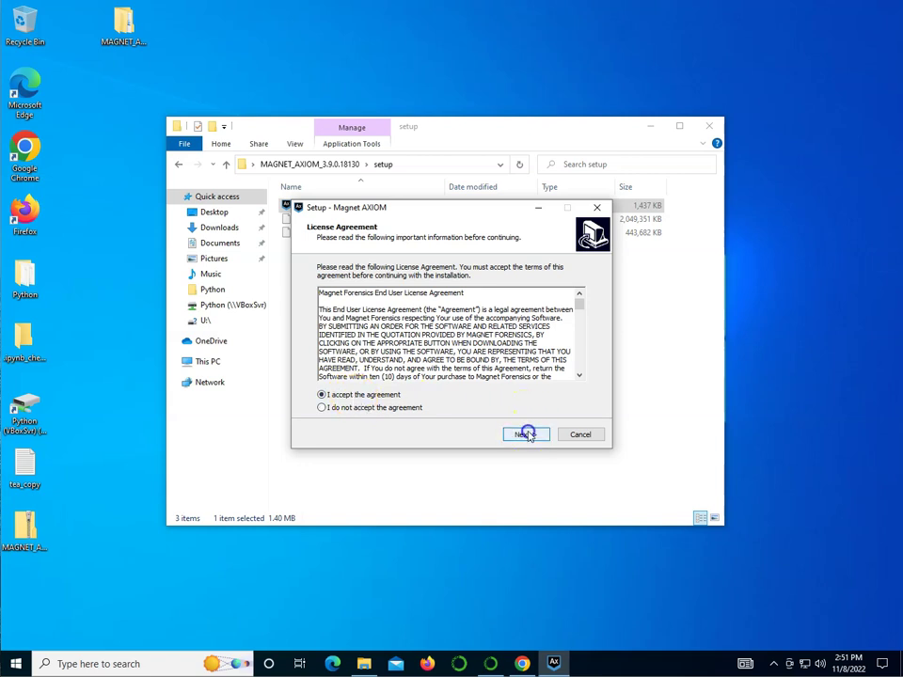
{"action": "left_click", "coordinate": [525, 434]}
{"action": "left_click", "coordinate": [526, 434]}
{"action": "left_click", "coordinate": [526, 433]}
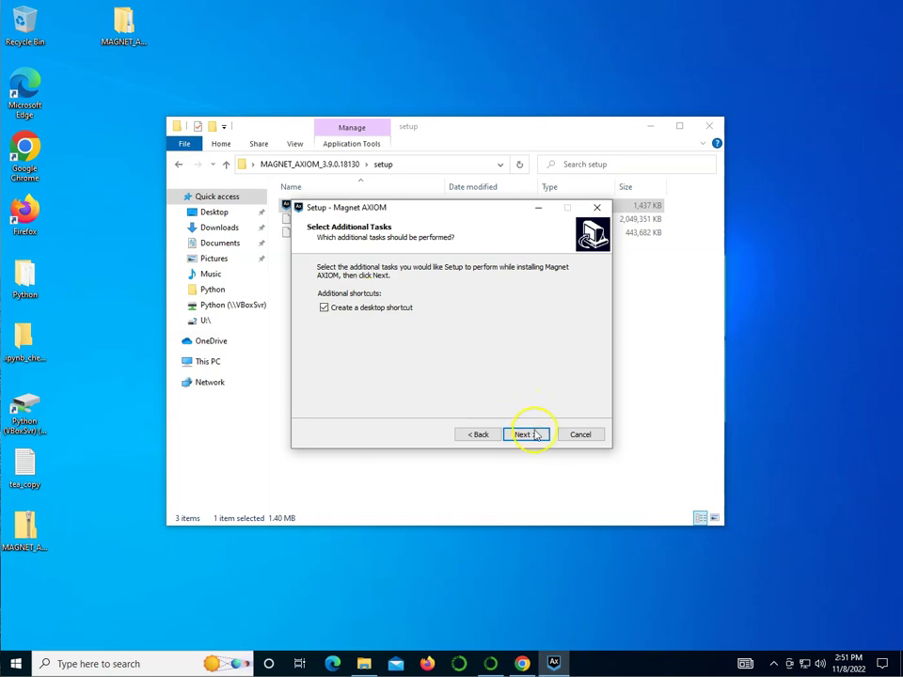
{"action": "left_click", "coordinate": [526, 433]}
{"action": "left_click", "coordinate": [526, 433]}
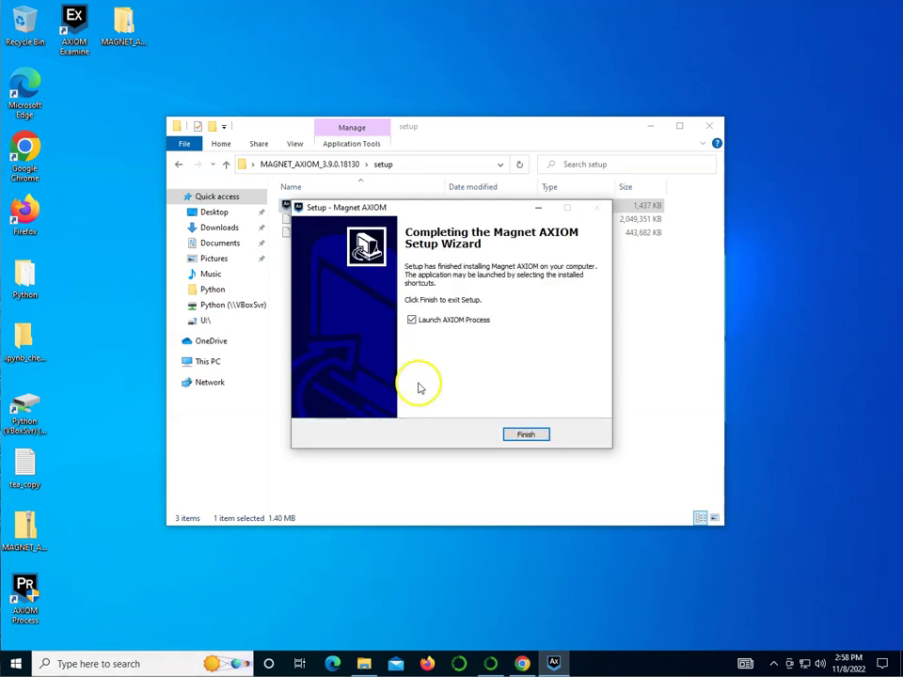
Finish setup without launching AXIOM Process and return to the main MAGNET_AXIOM folder.
{"action": "left_click", "coordinate": [413, 319]}
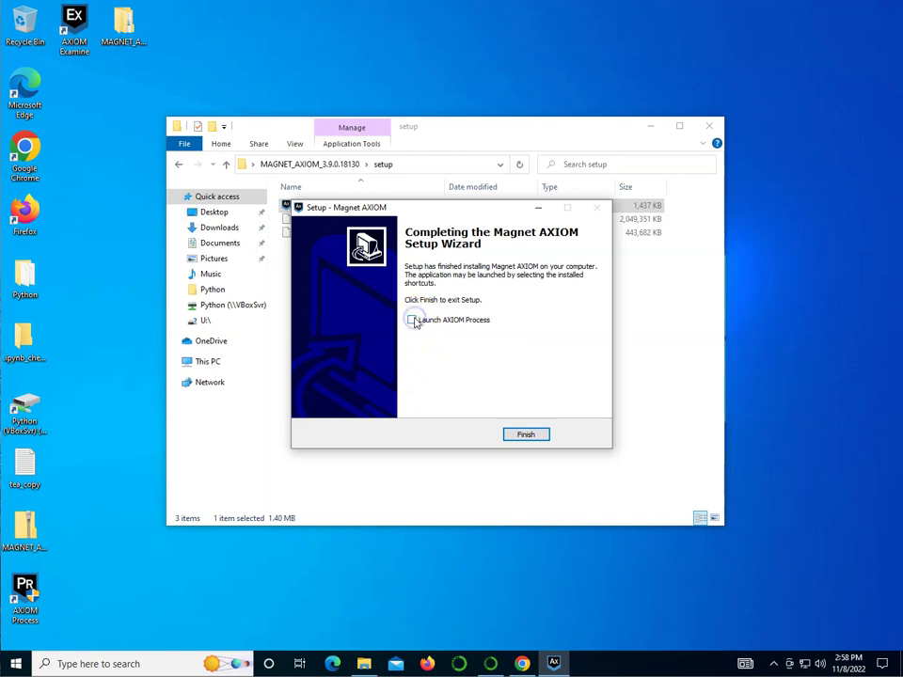
{"action": "left_click", "coordinate": [530, 437]}
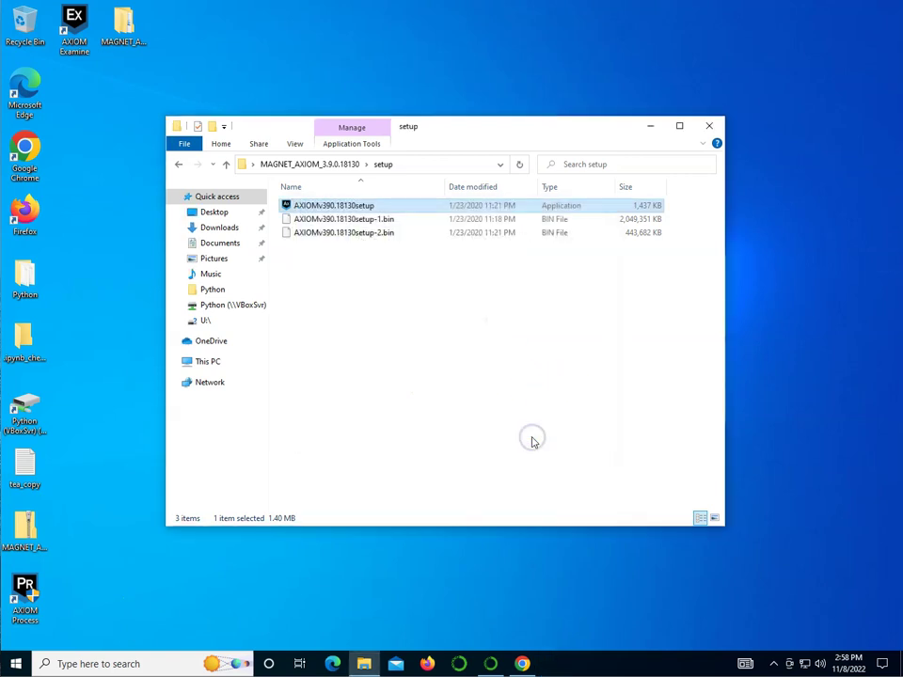
{"action": "left_click", "coordinate": [179, 165]}
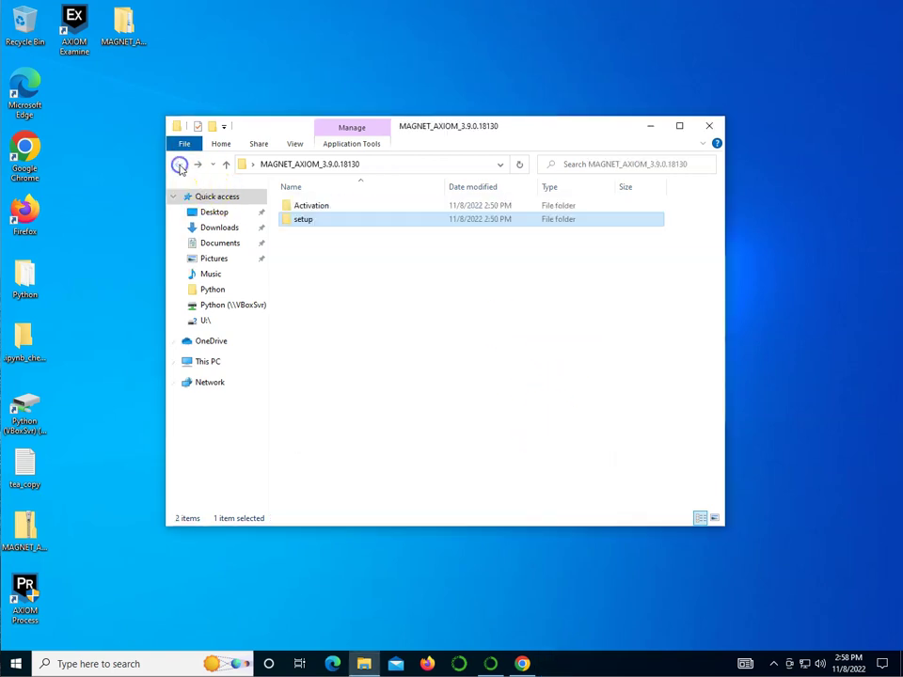
Read the Activation Readme, then select both the AXIOM Examine and AXIOM Process folders.
{"action": "double_click", "coordinate": [320, 211]}
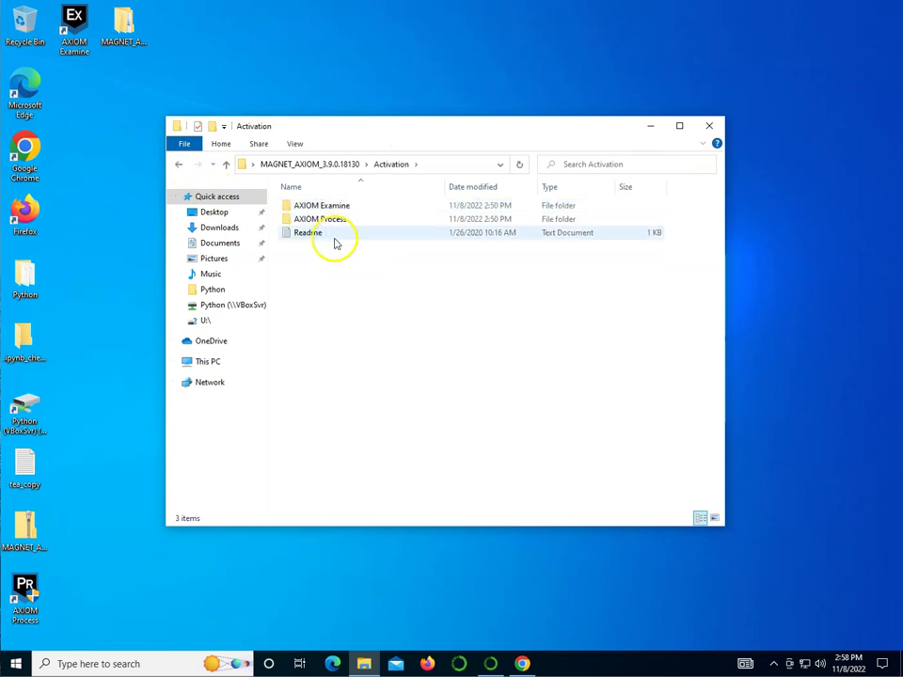
{"action": "left_click", "coordinate": [310, 235]}
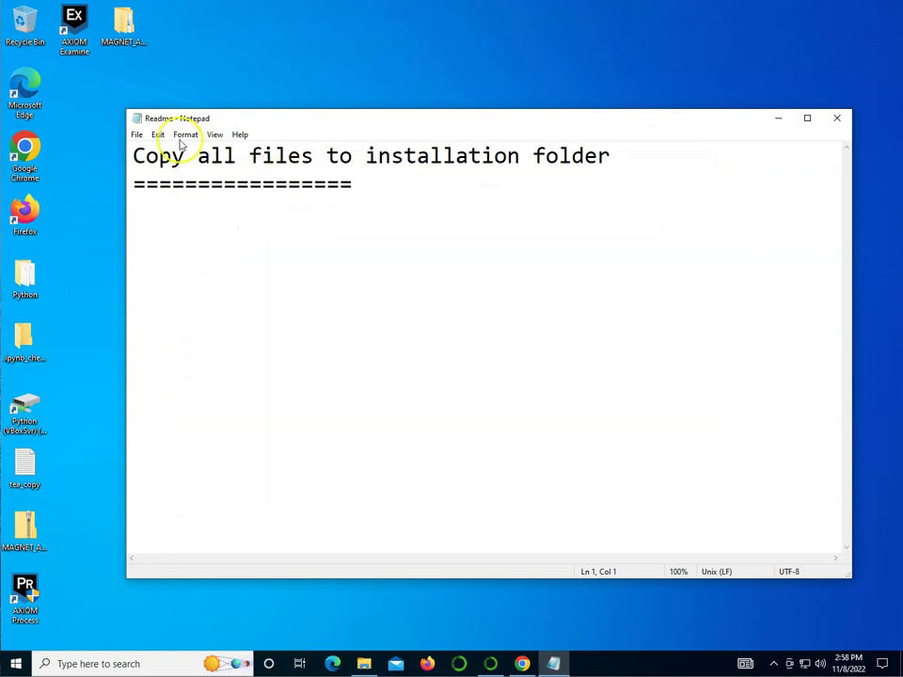
{"action": "double_click", "coordinate": [138, 119]}
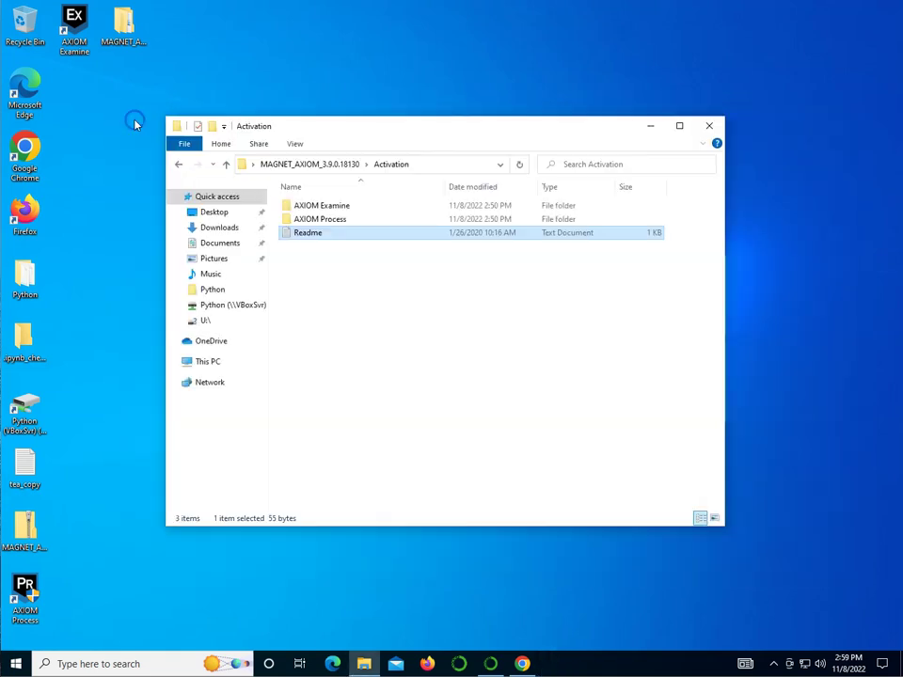
{"action": "left_click", "coordinate": [341, 207]}
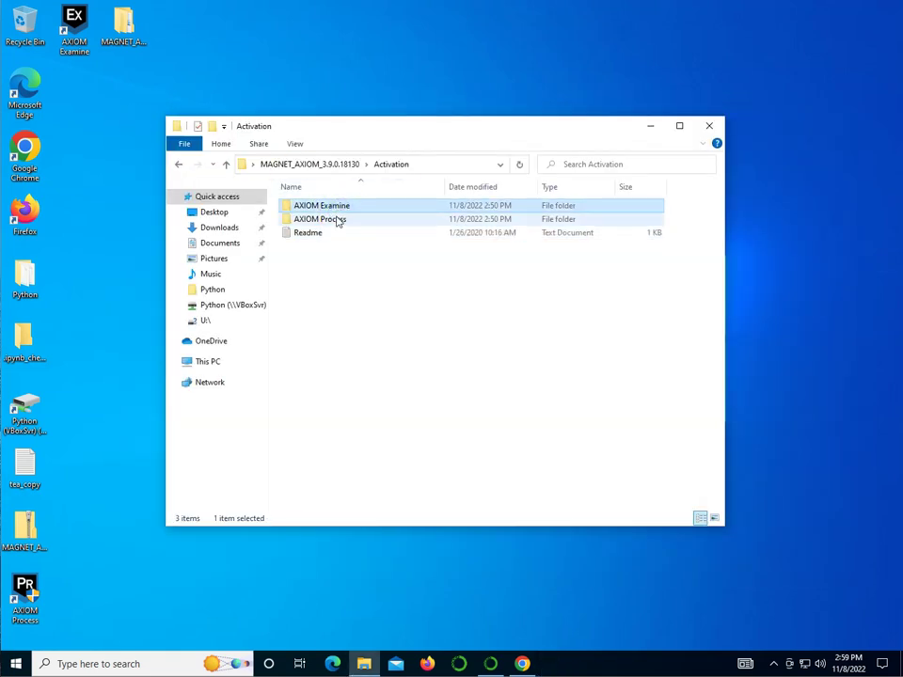
{"action": "left_click", "coordinate": [337, 221], "text": "shift"}
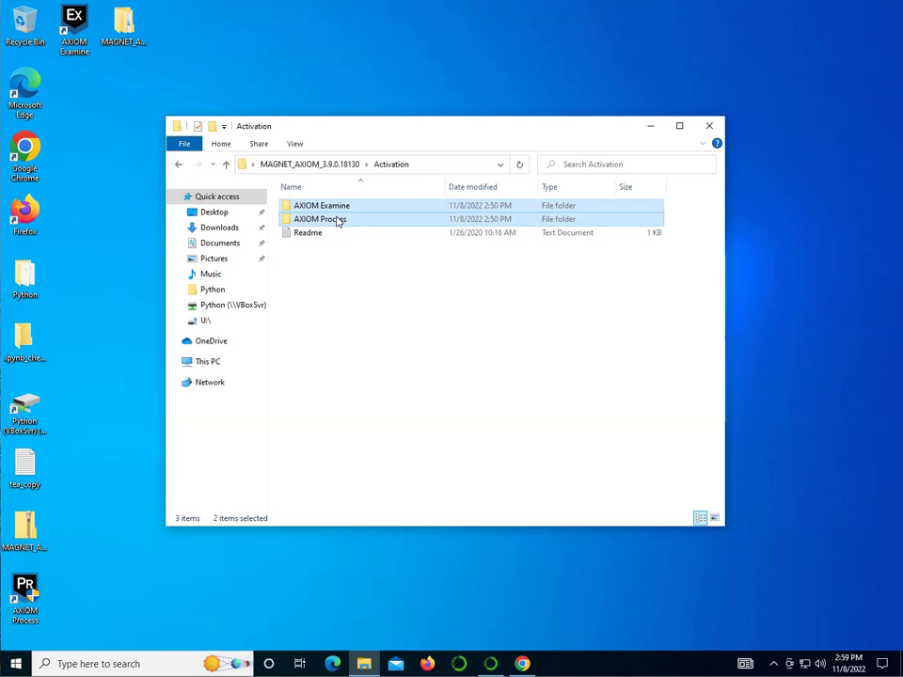
Navigate to C:\Program Files\Magnet Forensics\Magnet AXIOM.
{"action": "left_click", "coordinate": [208, 363]}
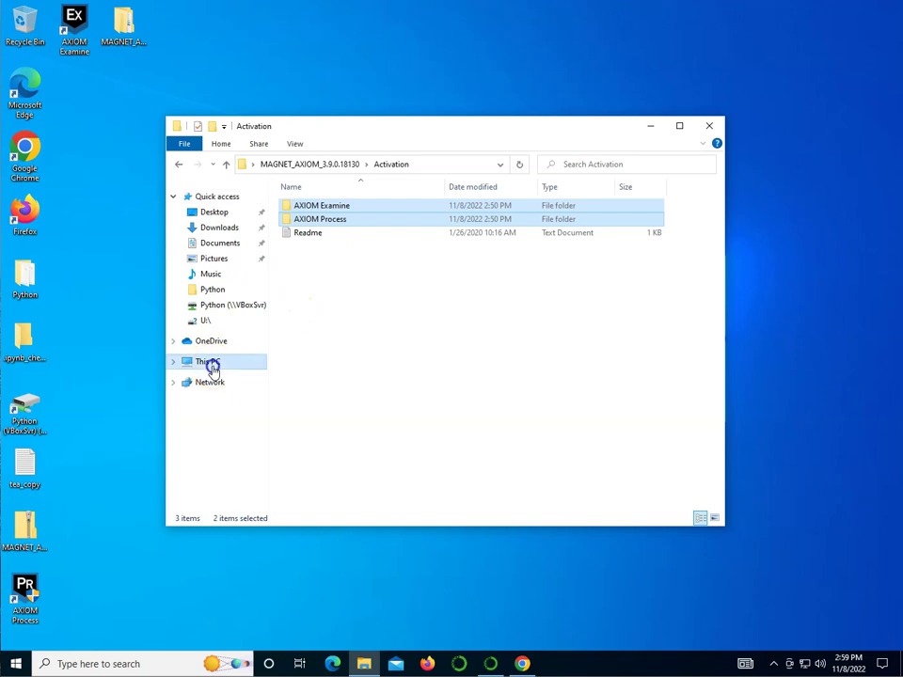
{"action": "left_click", "coordinate": [331, 385]}
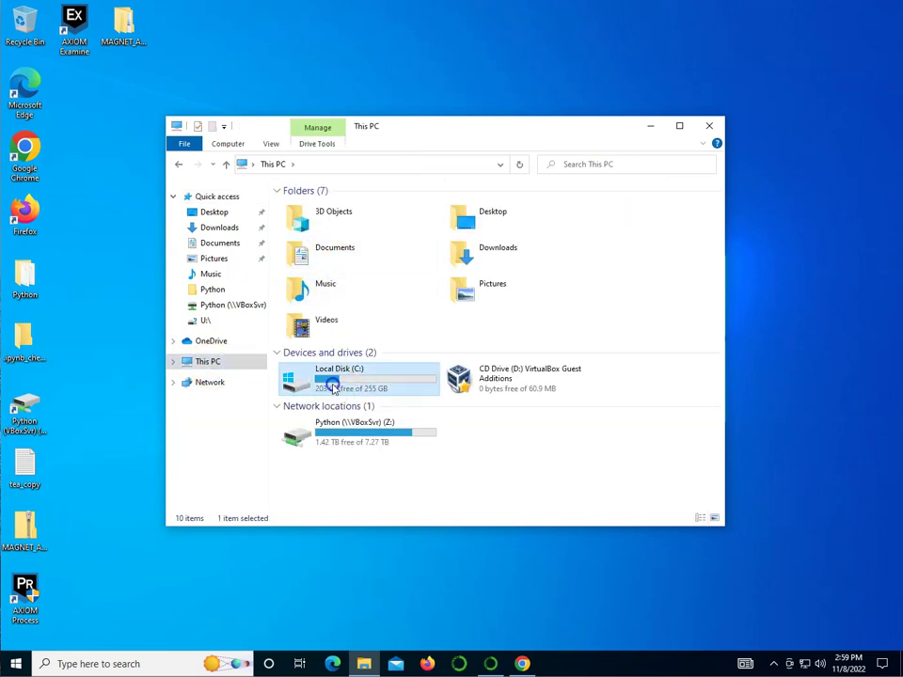
{"action": "left_click", "coordinate": [328, 221]}
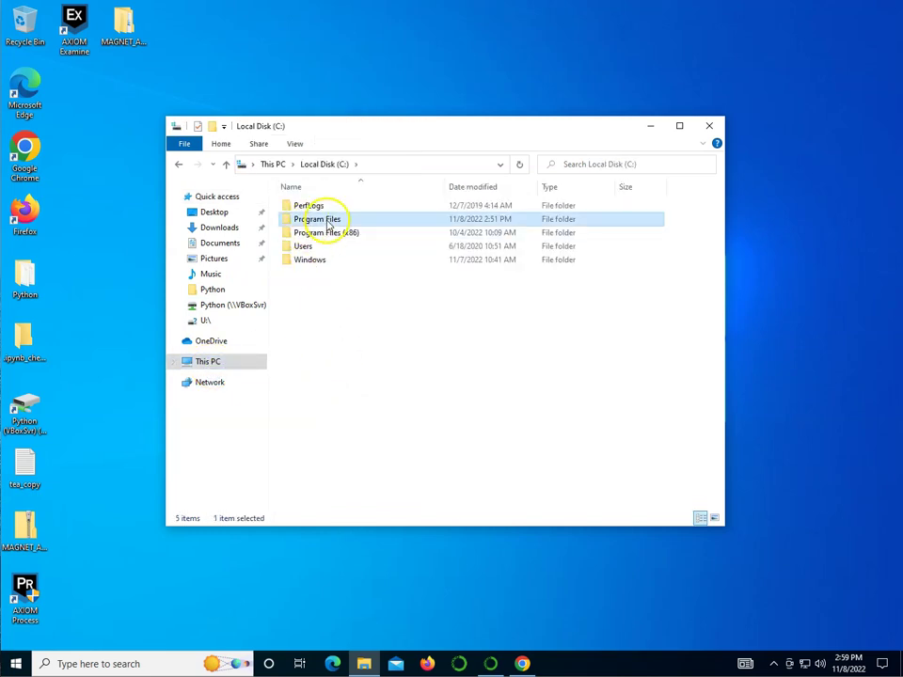
{"action": "double_click", "coordinate": [328, 221]}
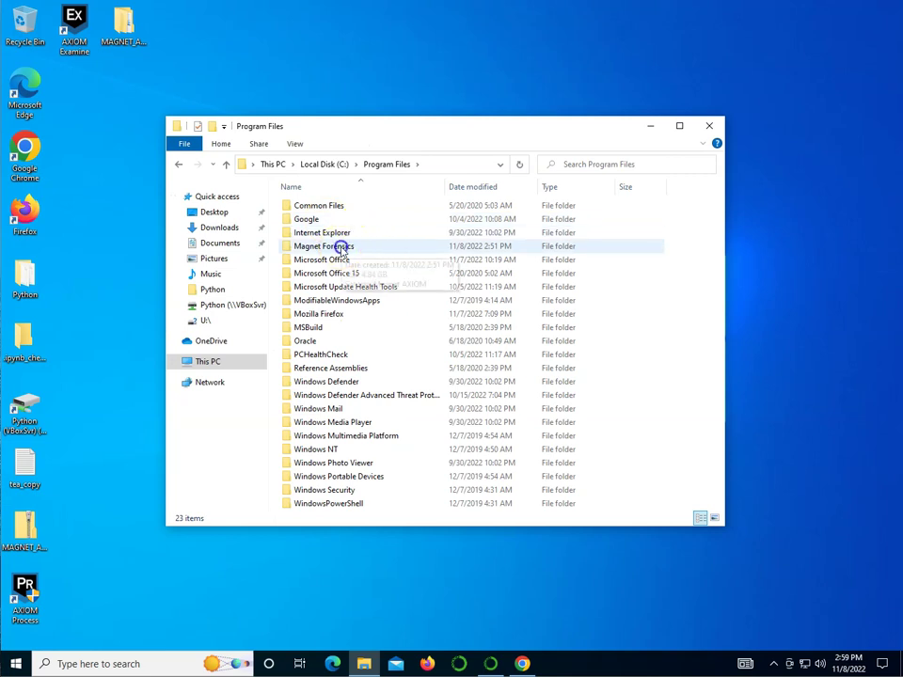
{"action": "double_click", "coordinate": [340, 247]}
{"action": "double_click", "coordinate": [303, 207]}
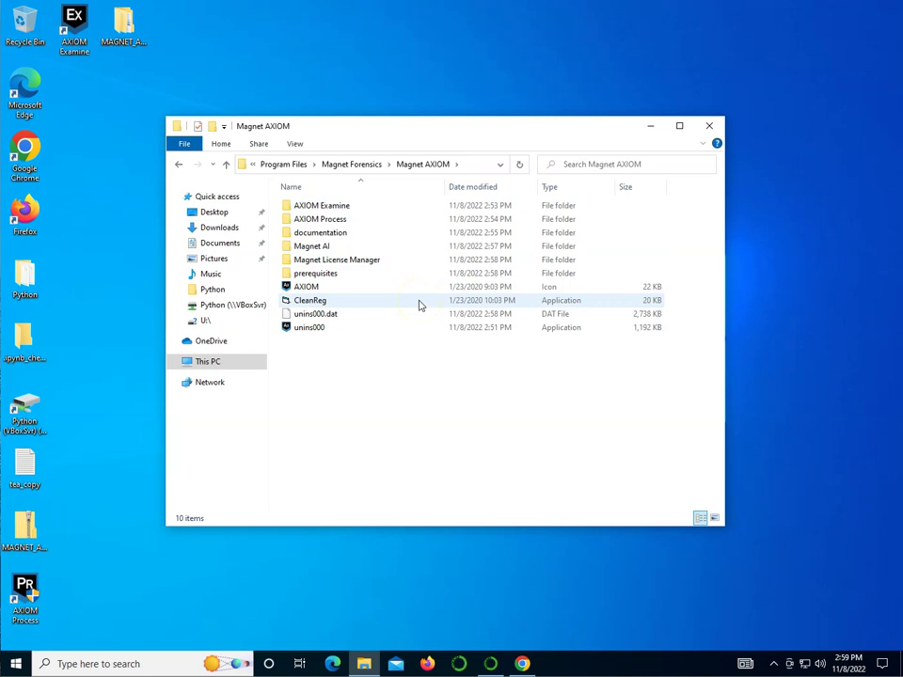
Paste the activation folders, replacing existing files with administrator permission, and close the window.
{"action": "key", "text": "ctrl+v"}
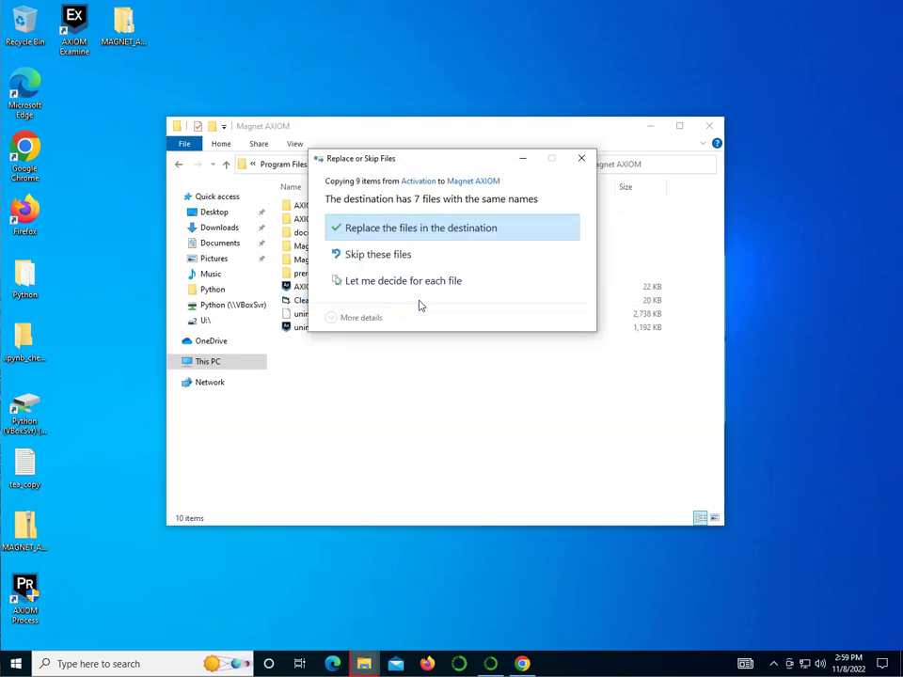
{"action": "left_click", "coordinate": [423, 228]}
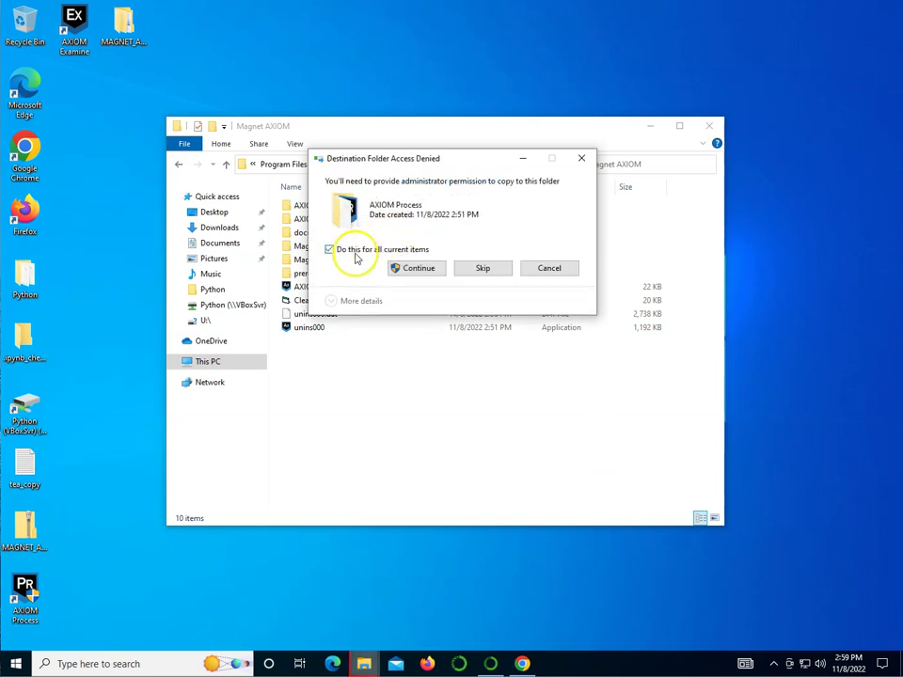
{"action": "left_click", "coordinate": [418, 268]}
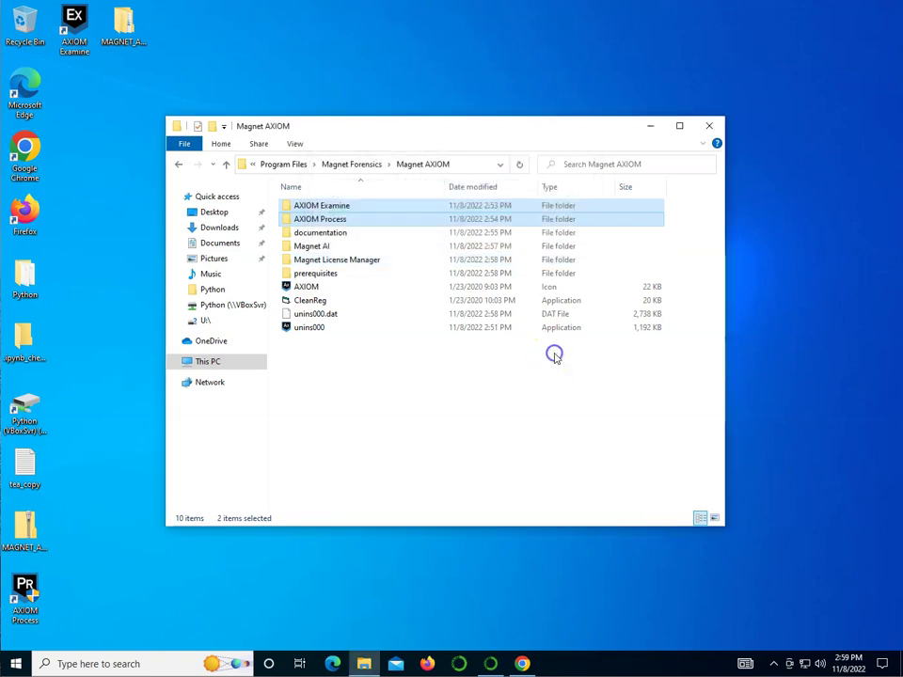
{"action": "left_click", "coordinate": [556, 354]}
{"action": "left_click", "coordinate": [709, 125]}
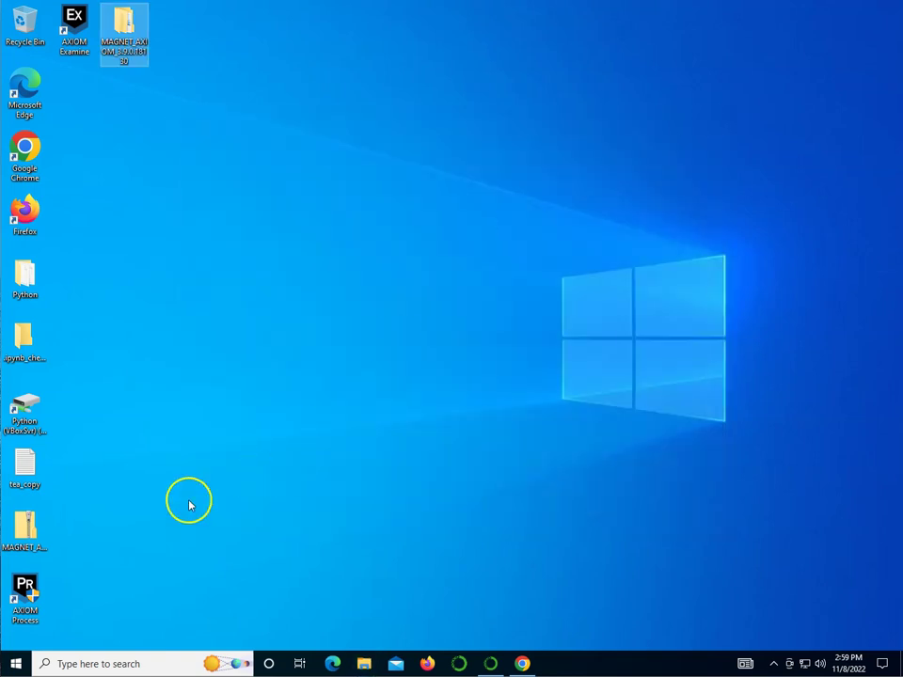
Launch AXIOM Process 3.9.0.18130 from its desktop shortcut as administrator.
{"action": "left_click", "coordinate": [25, 592]}
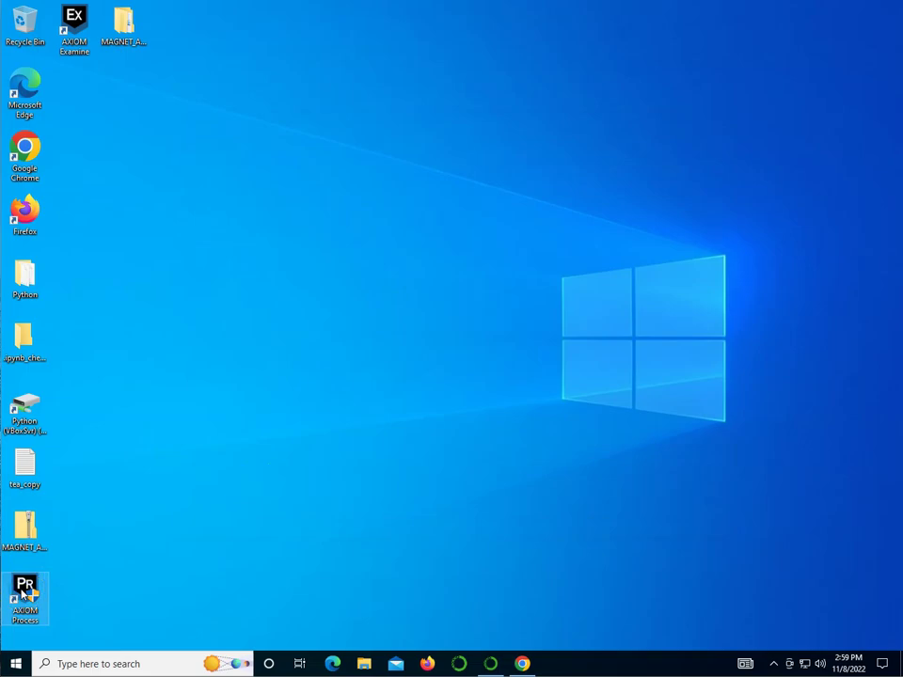
{"action": "double_click", "coordinate": [23, 593]}
{"action": "left_click", "coordinate": [393, 415]}
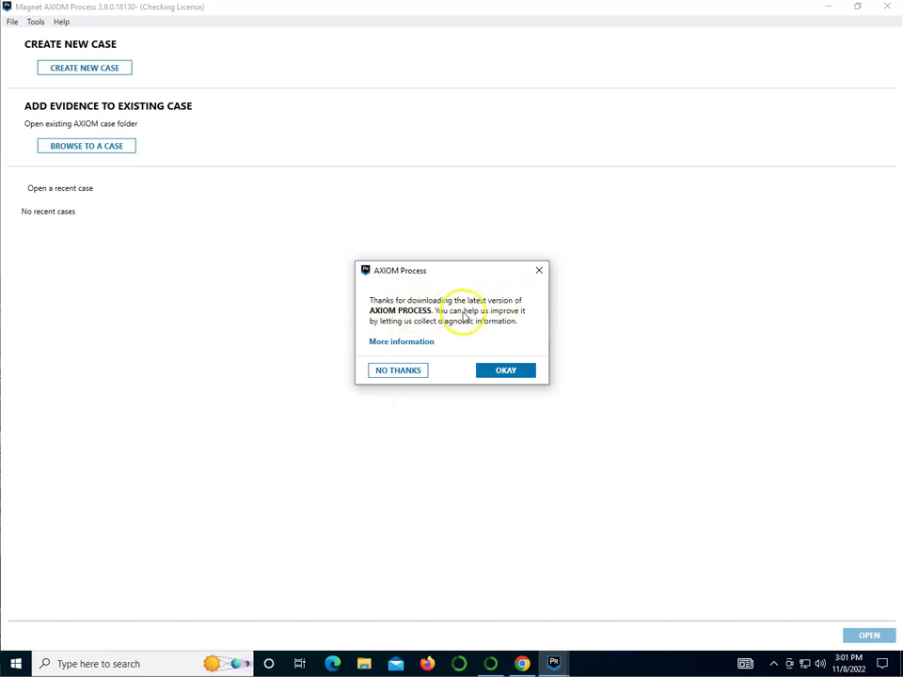
Decline diagnostic sharing, ignore the antivirus warning, close AXIOM Process, and select the AXIOM Examine shortcut.
{"action": "left_click", "coordinate": [399, 372]}
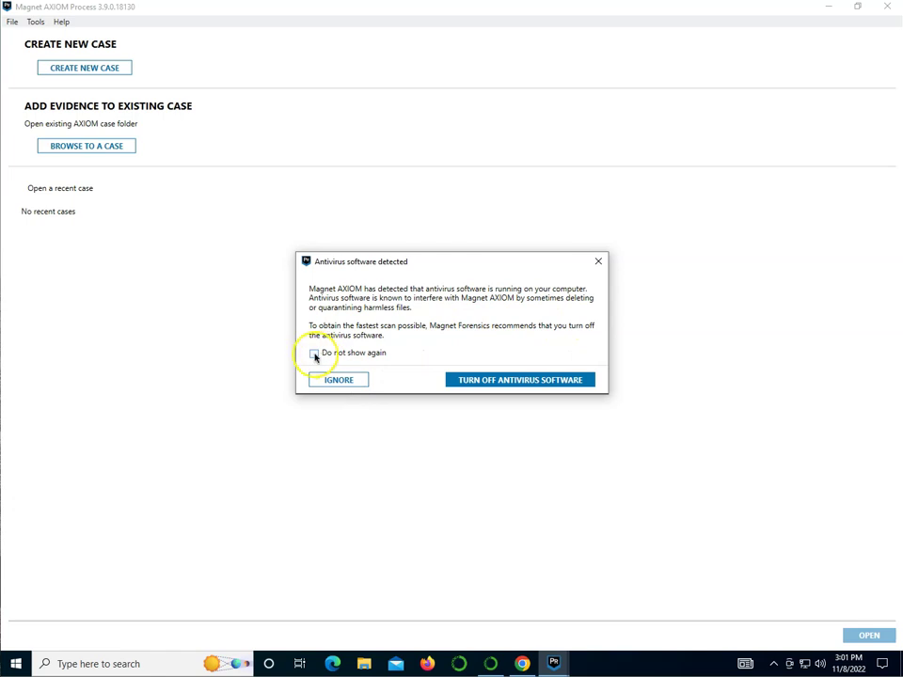
{"action": "left_click", "coordinate": [350, 386]}
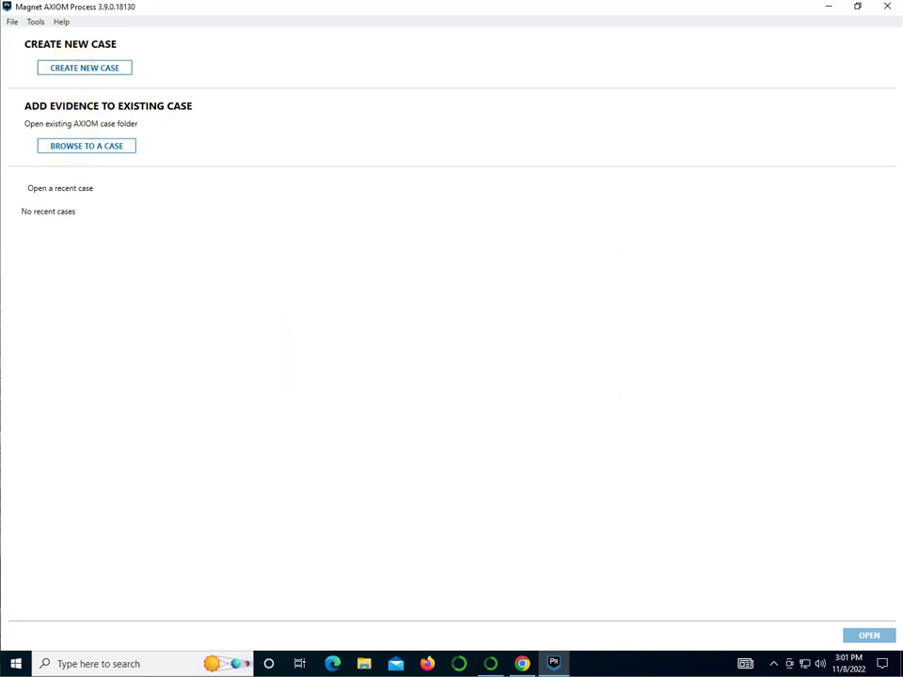
{"action": "left_click", "coordinate": [856, 7]}
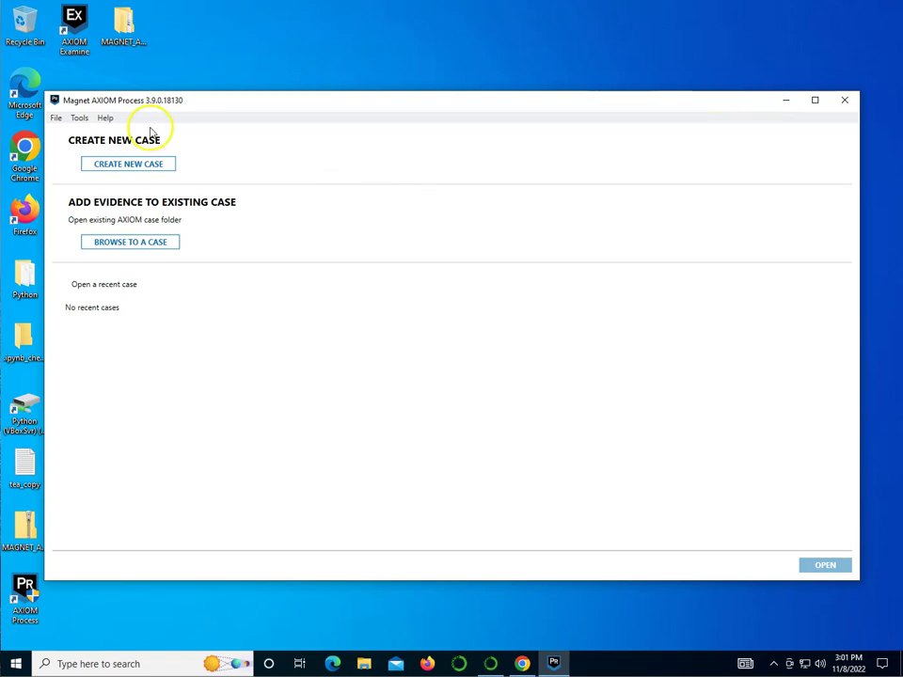
{"action": "left_click", "coordinate": [844, 104]}
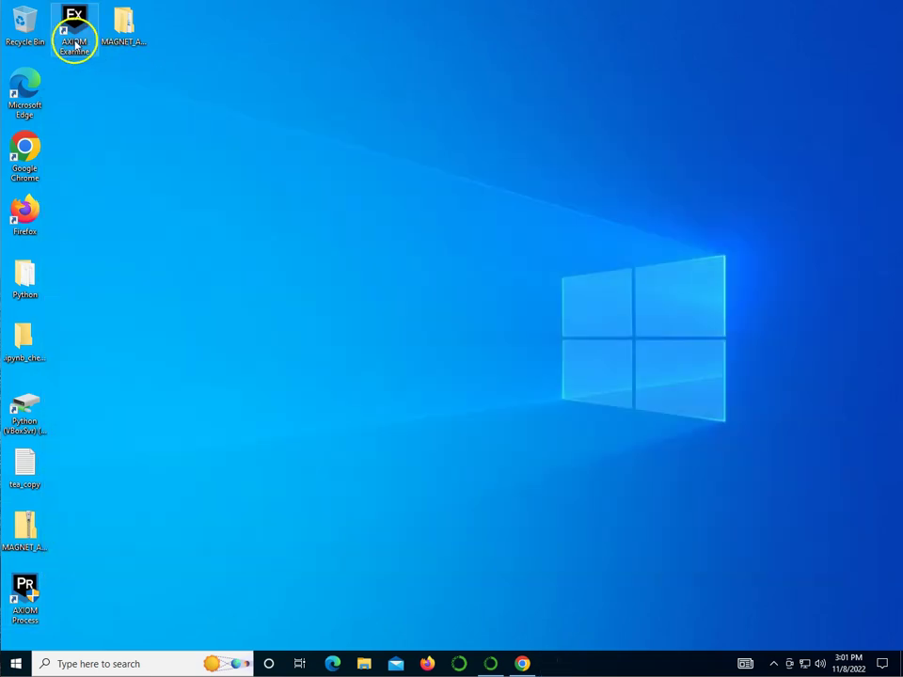
{"action": "left_click", "coordinate": [75, 44]}
{"action": "left_click", "coordinate": [75, 13]}
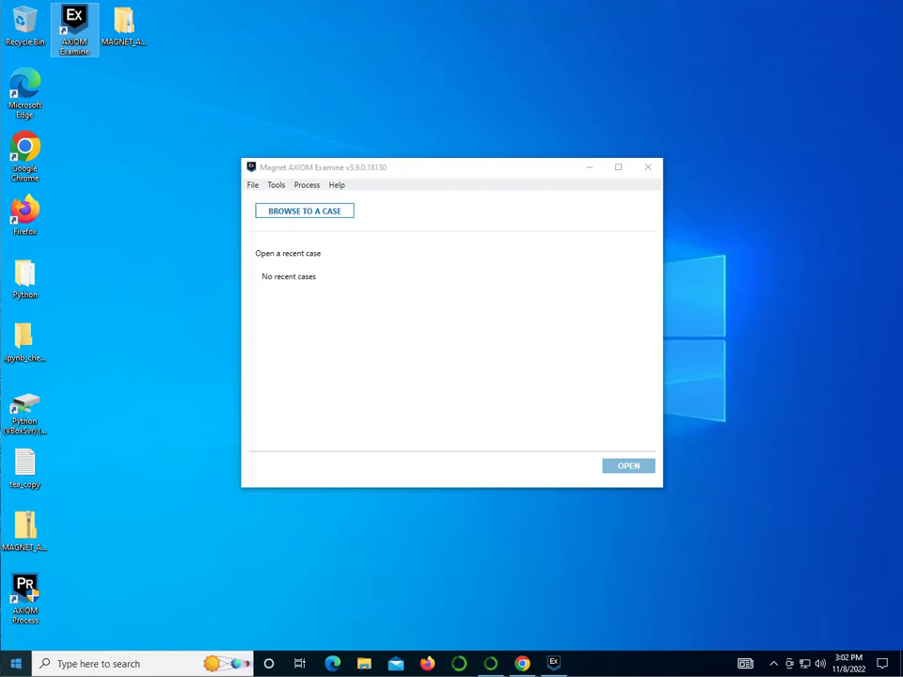
{"action": "left_click", "coordinate": [322, 210]}
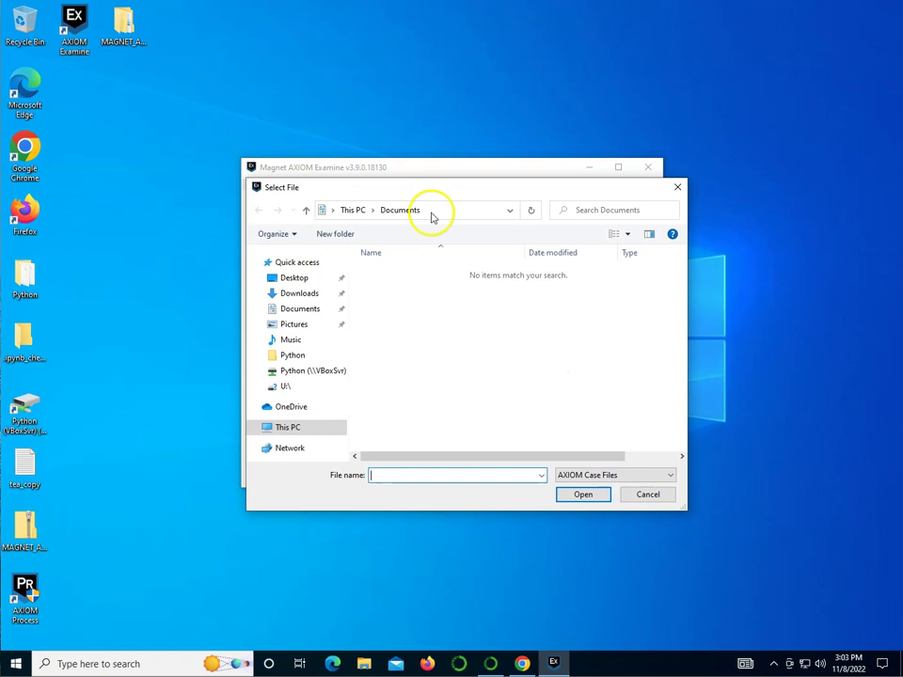
{"action": "left_click", "coordinate": [648, 493]}
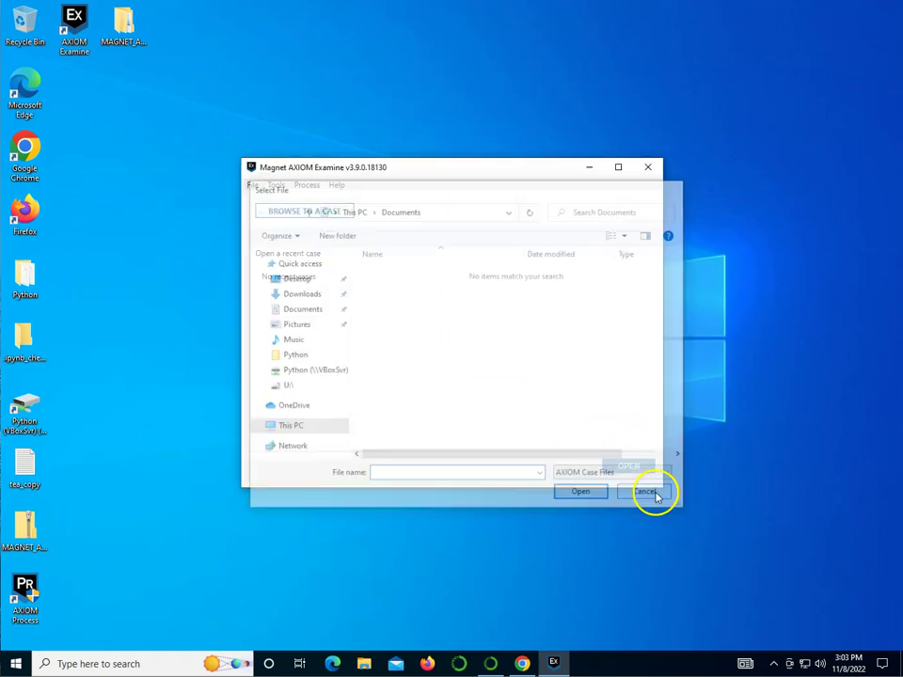
{"action": "left_click", "coordinate": [646, 168]}
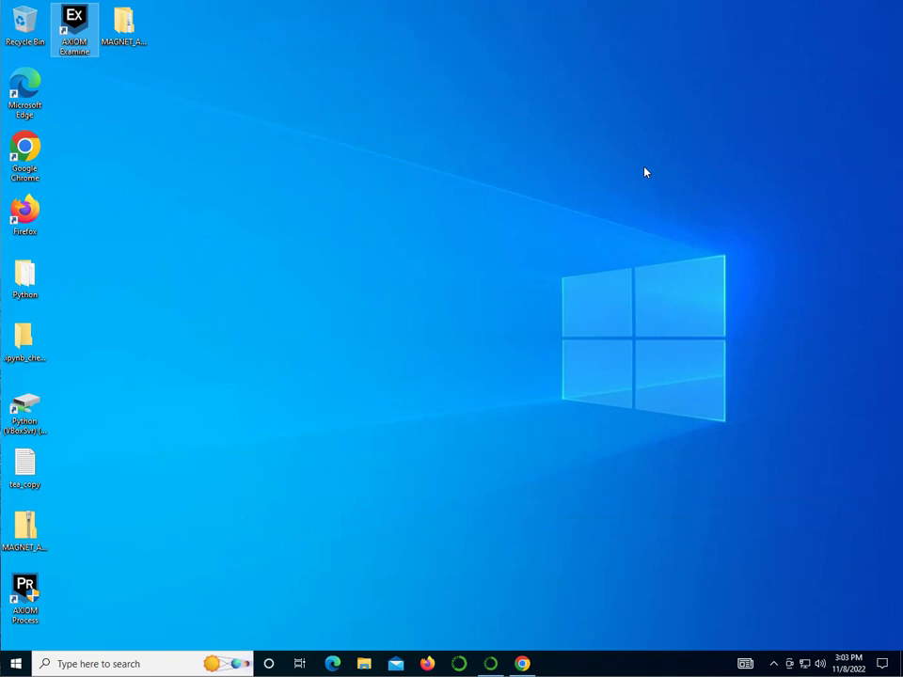